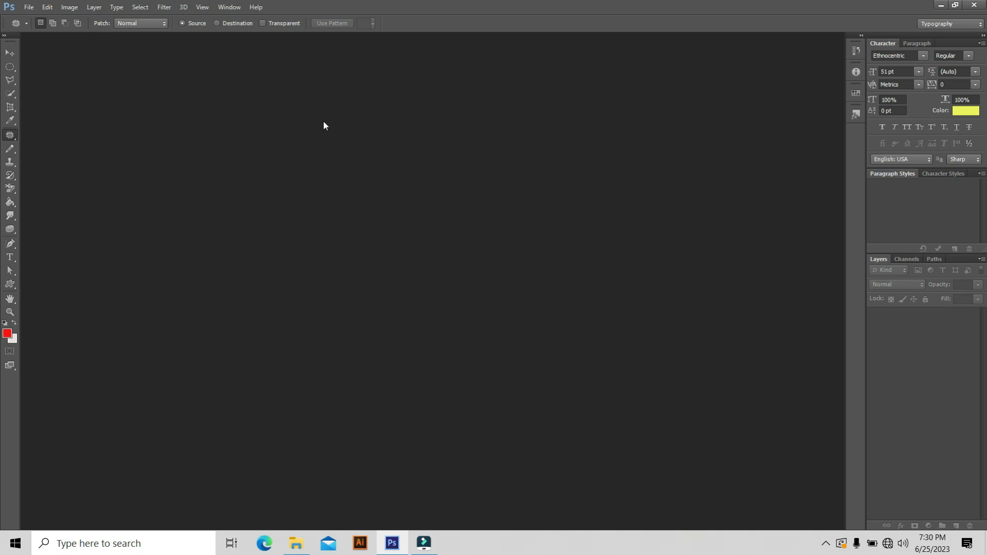
- Open the images "image for graphics (21).jpg" and "image for graphics (22).jpg" together from the "imagesv for youtube" folder
left_click(29, 7)
left_click(63, 36)
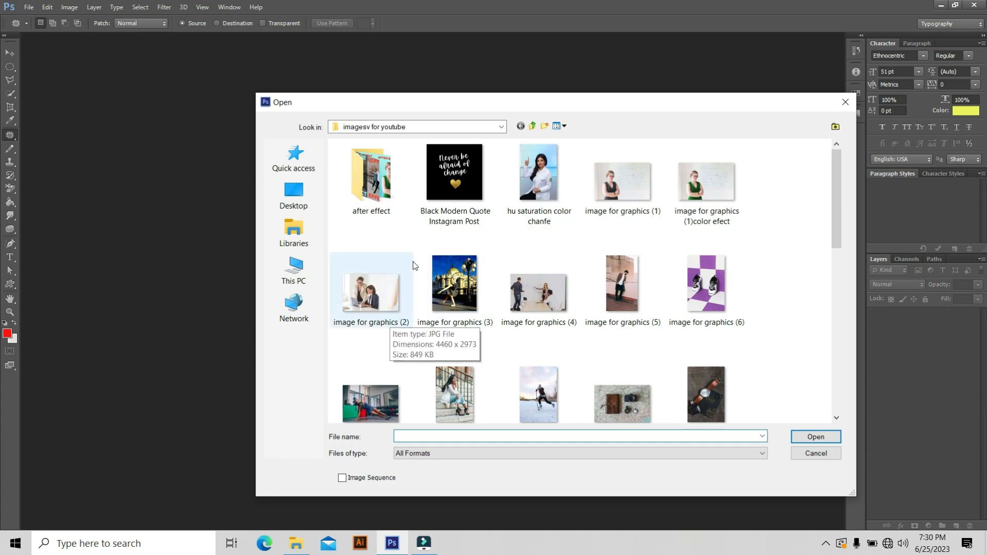
scroll(467, 309, "down", 5)
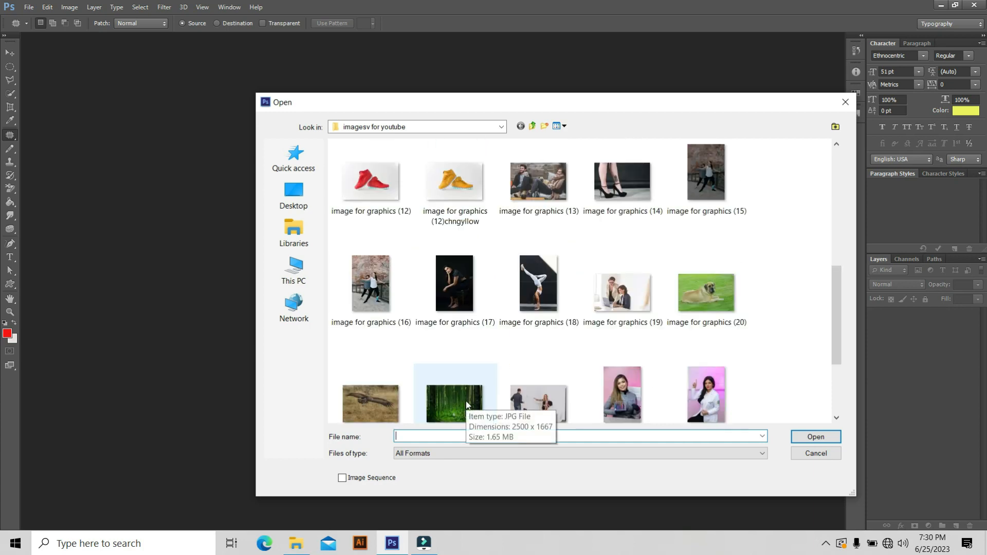
left_click_drag(341, 359, 469, 423)
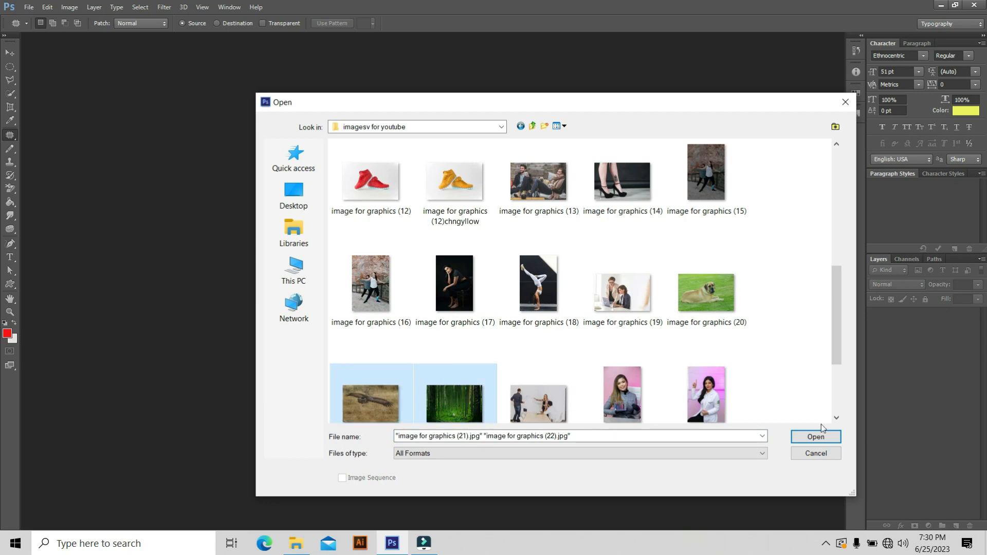
left_click(816, 437)
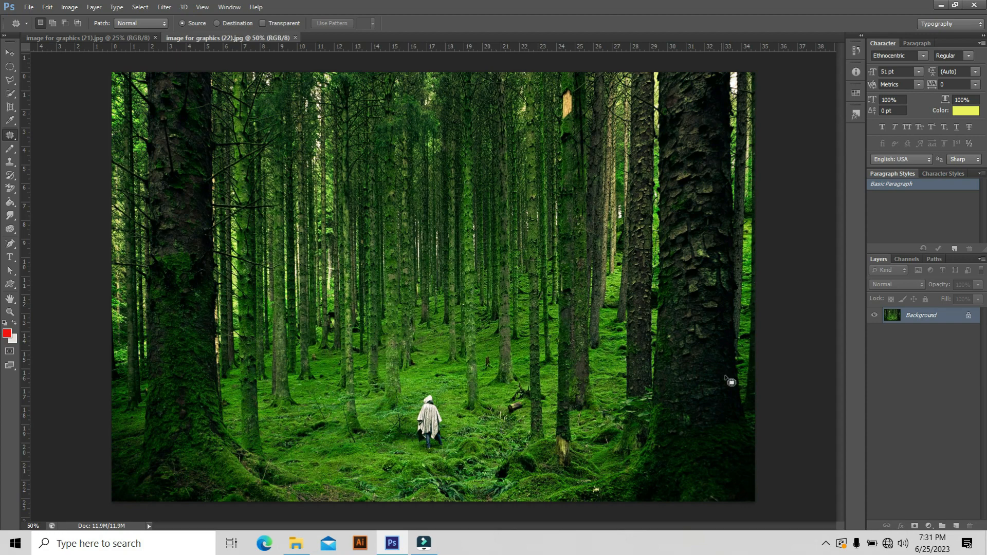
- Duplicate the Background layer of the forest image as "Background copy"
right_click(925, 318)
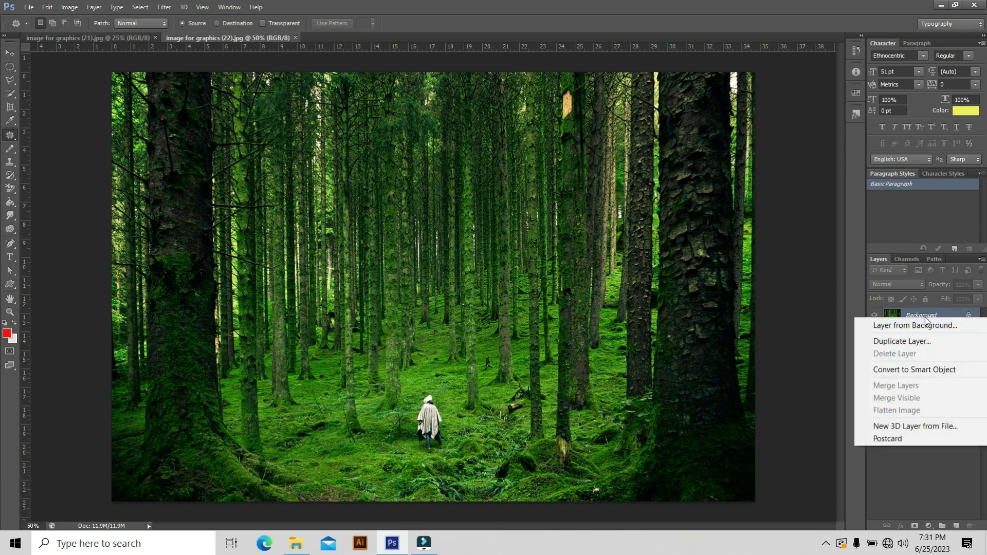
left_click(895, 344)
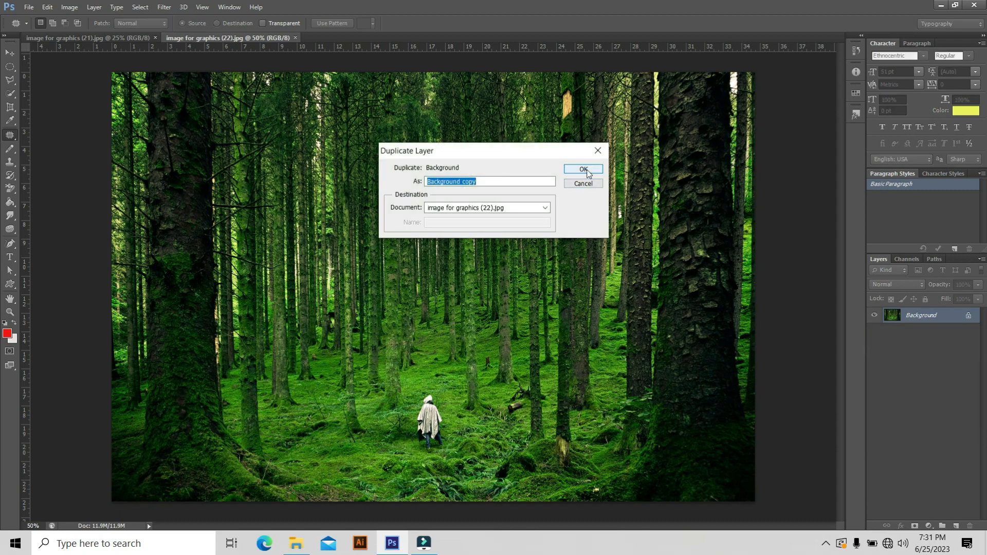
left_click(585, 169)
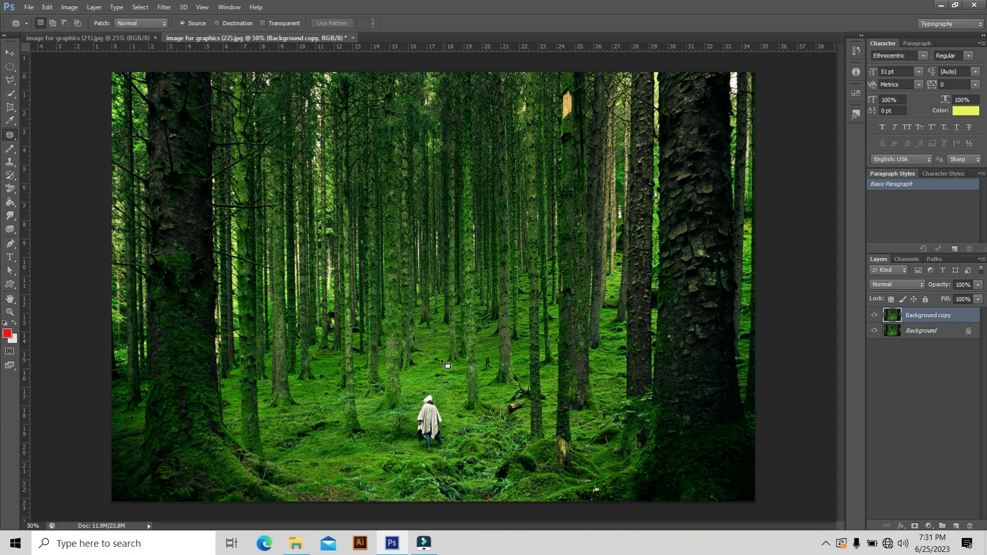
- With the Patch Tool, outline the cloaked person's legs and replace them with mossy ground from just below
right_click(10, 136)
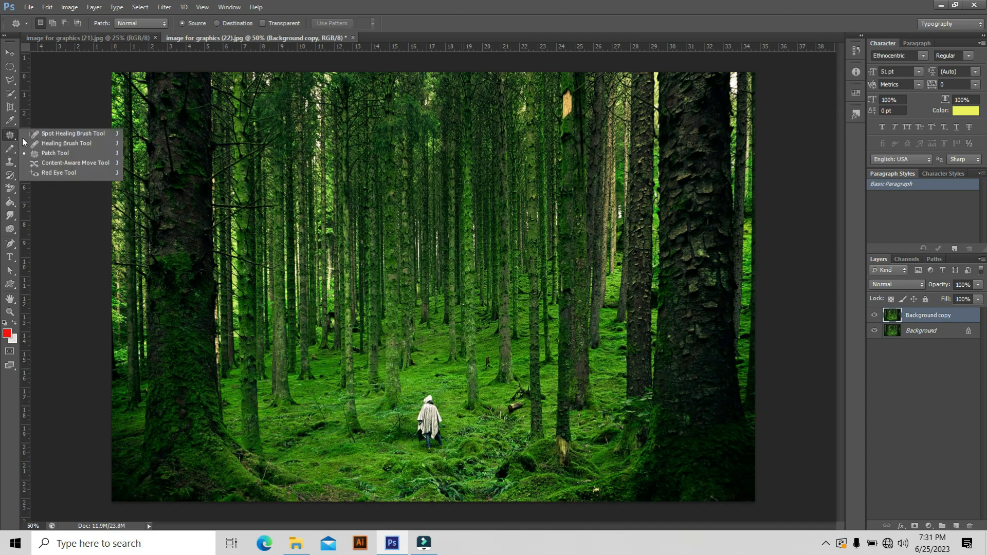
left_click(61, 154)
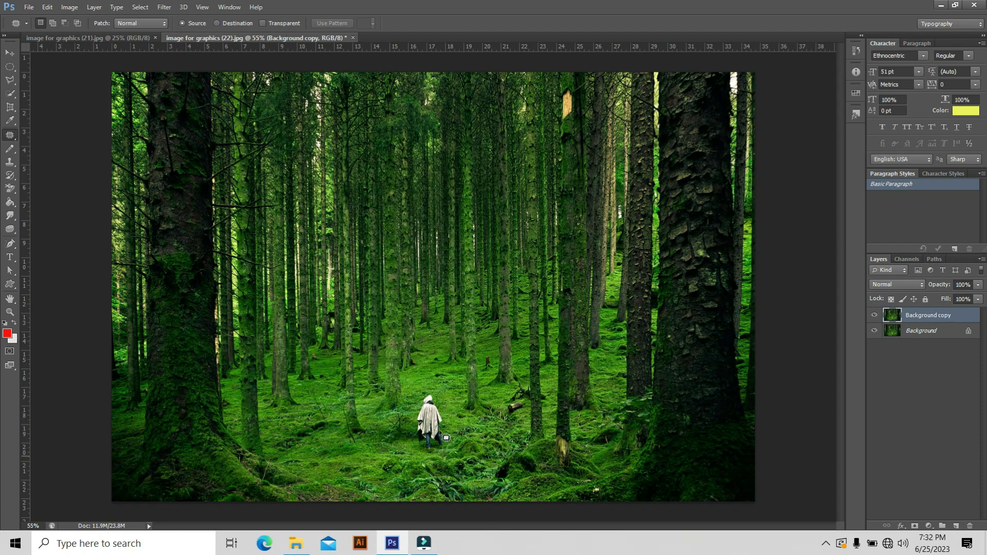
scroll(435, 452, "up", 3)
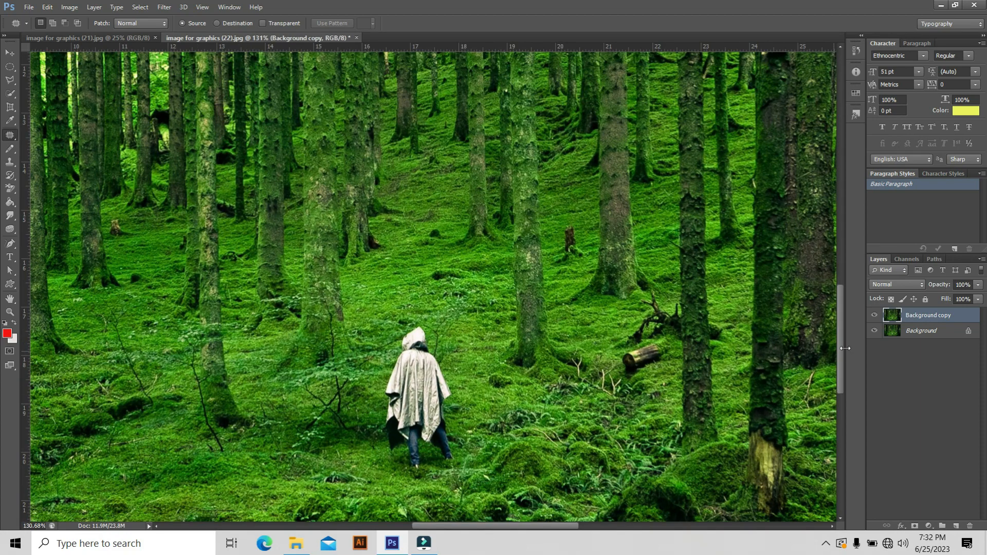
left_click_drag(843, 339, 832, 371)
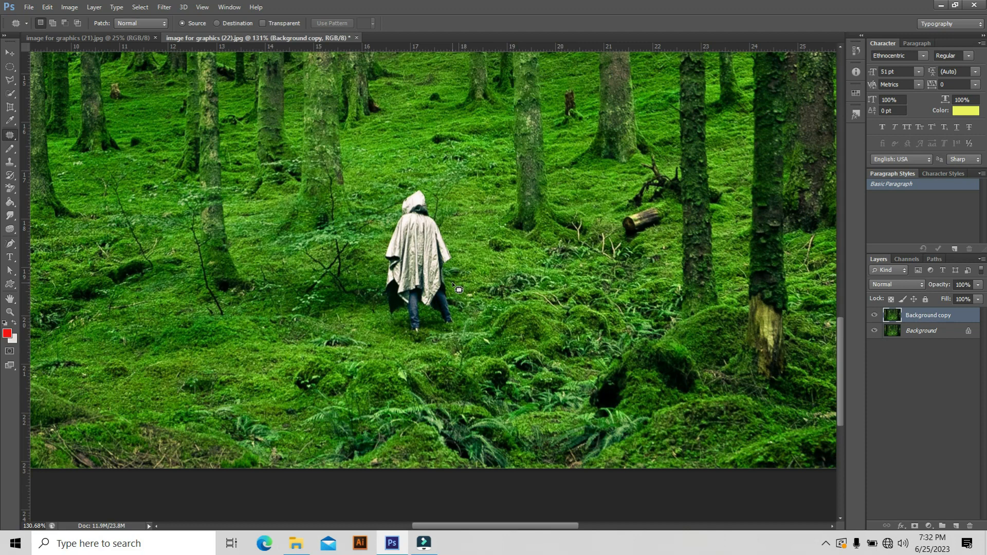
mouse_move(449, 278)
left_mouse_down()
mouse_move(391, 284)
mouse_move(379, 313)
mouse_move(383, 332)
mouse_move(401, 342)
mouse_move(459, 331)
left_mouse_up()
mouse_move(454, 283)
left_mouse_down()
mouse_move(428, 299)
mouse_move(429, 359)
left_mouse_up()
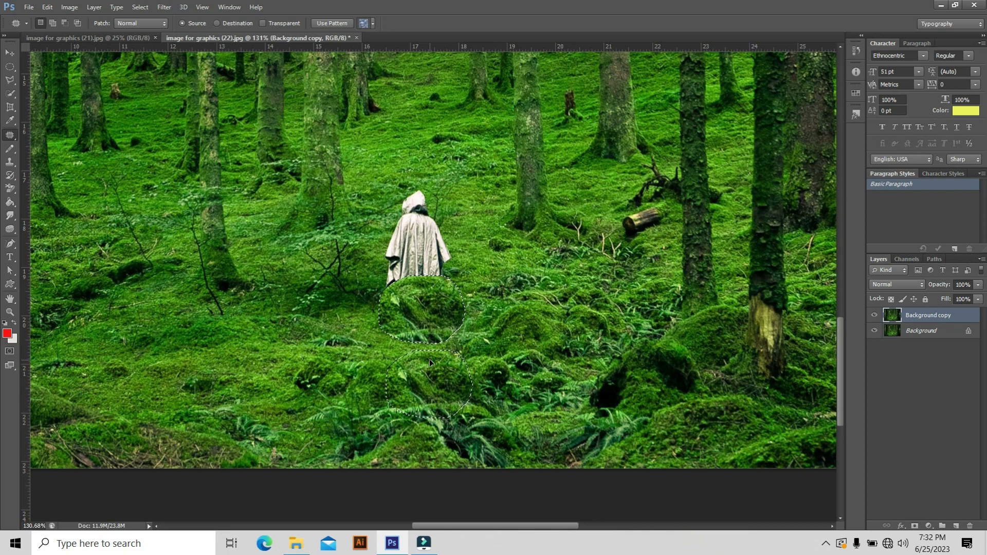
left_click_drag(430, 358, 429, 359)
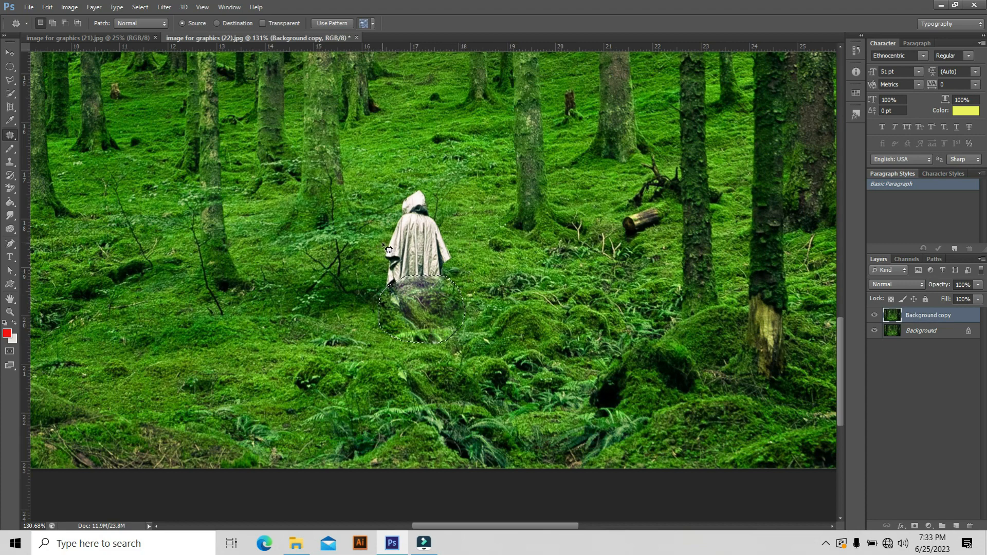
- Patch the lower part of the person's cloak with the mossy ground to its right and deselect
mouse_move(382, 238)
left_mouse_down()
mouse_move(443, 236)
mouse_move(459, 271)
mouse_move(450, 288)
mouse_move(402, 310)
mouse_move(368, 283)
mouse_move(375, 239)
left_mouse_up()
left_click_drag(384, 254, 510, 251)
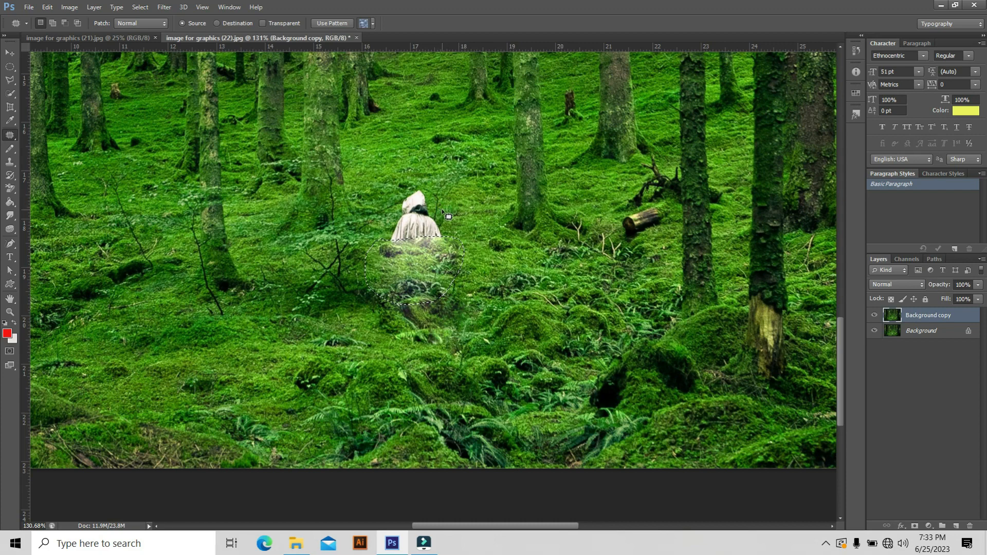
key("ctrl+d")
- Patch the person's remaining hood and shoulders with nearby forest floor, sampling from the grass to the lower left, and deselect
mouse_move(377, 237)
left_mouse_down()
mouse_move(377, 264)
mouse_move(394, 270)
left_mouse_up()
mouse_move(452, 217)
left_mouse_down()
mouse_move(436, 197)
mouse_move(437, 235)
mouse_move(570, 254)
mouse_move(549, 249)
mouse_move(526, 270)
left_mouse_up()
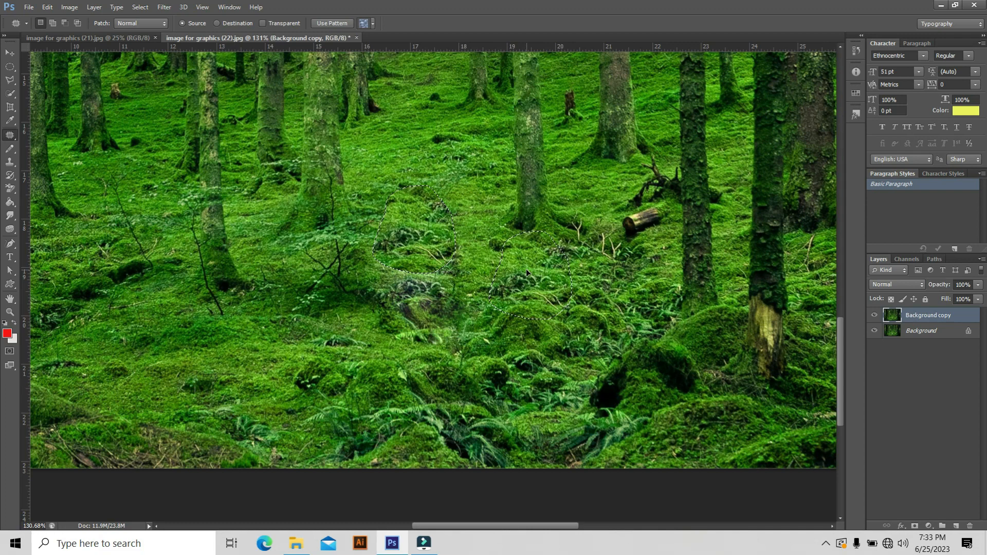
left_click_drag(526, 270, 331, 346)
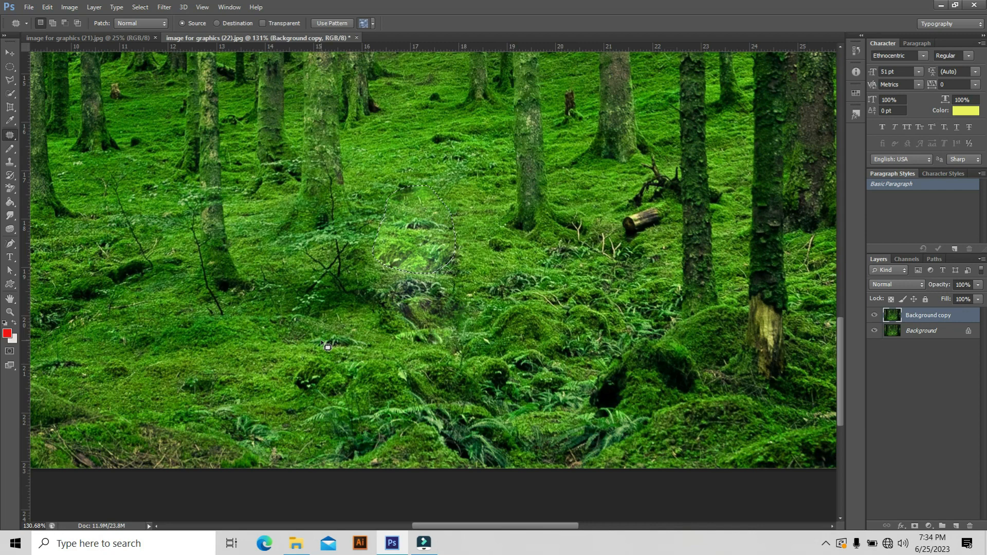
key("ctrl+d")
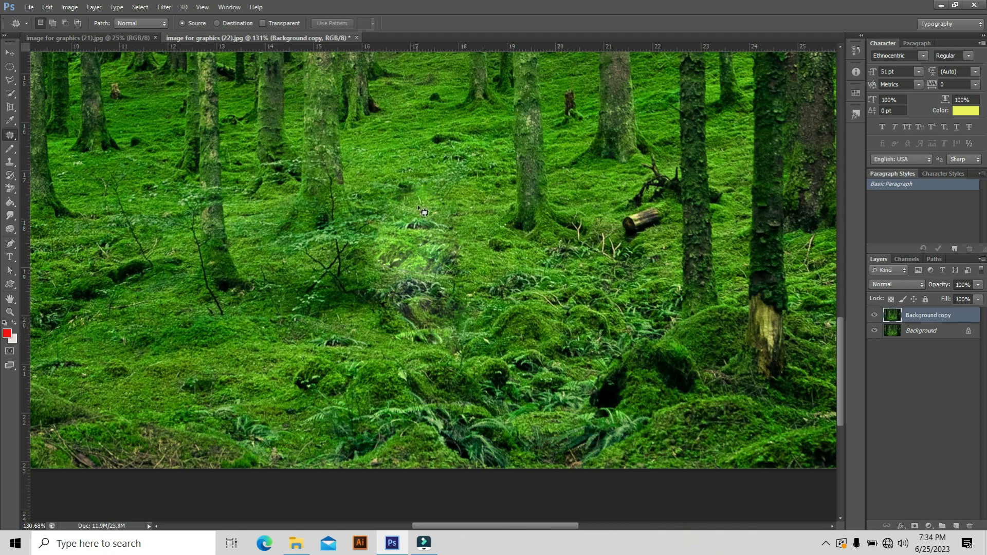
- Examine the patched forest floor at several zoom levels and look over both open images
scroll(494, 250, "down", 3)
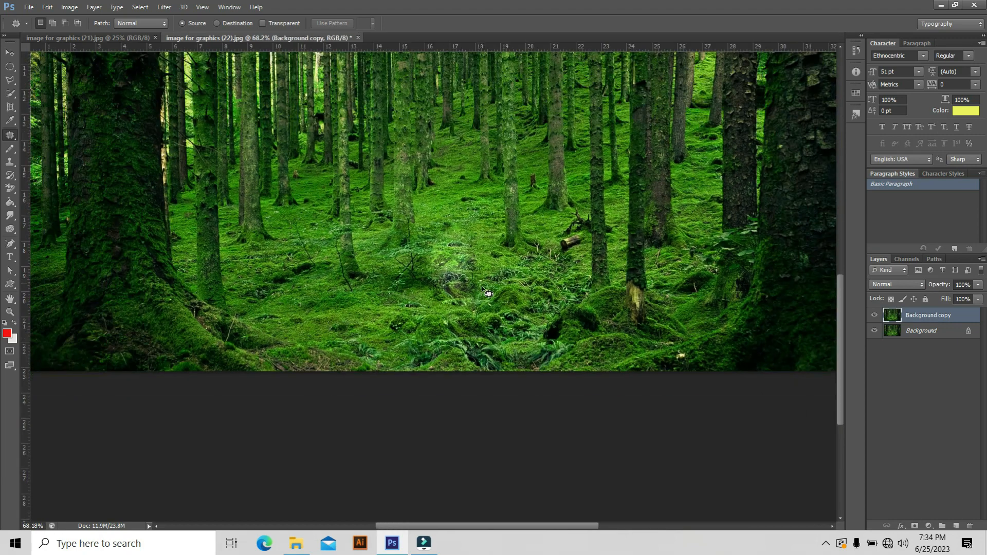
scroll(472, 306, "down", 1)
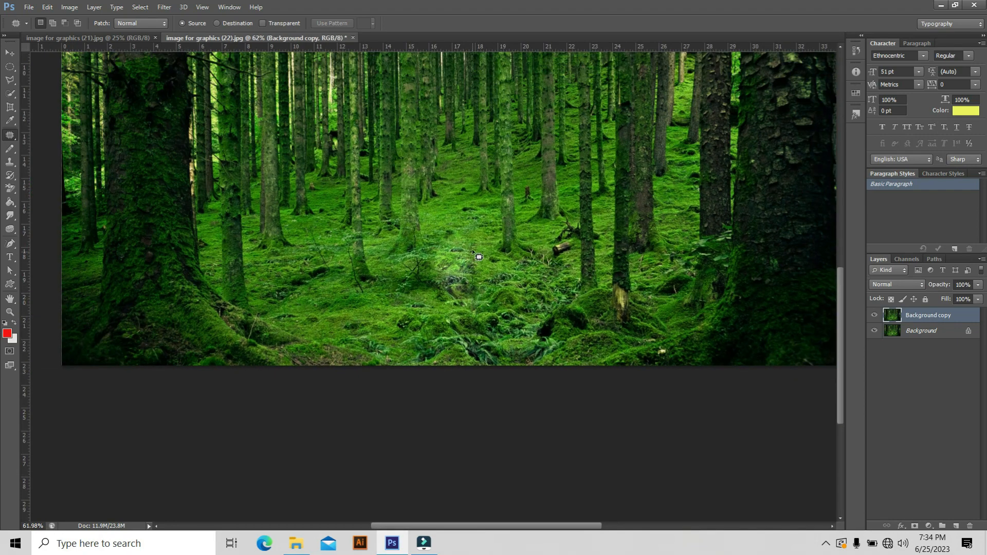
scroll(468, 244, "up", 3)
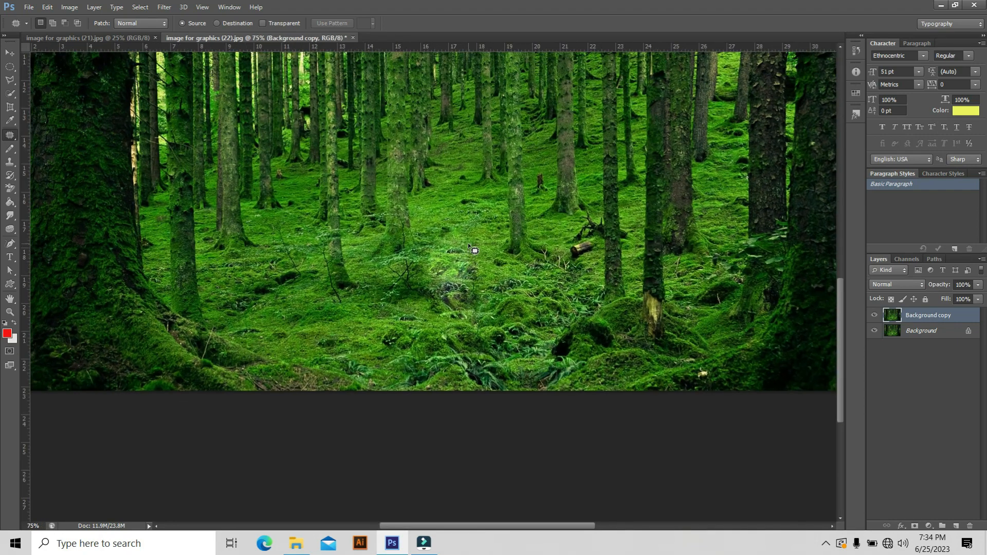
scroll(468, 245, "up", 2)
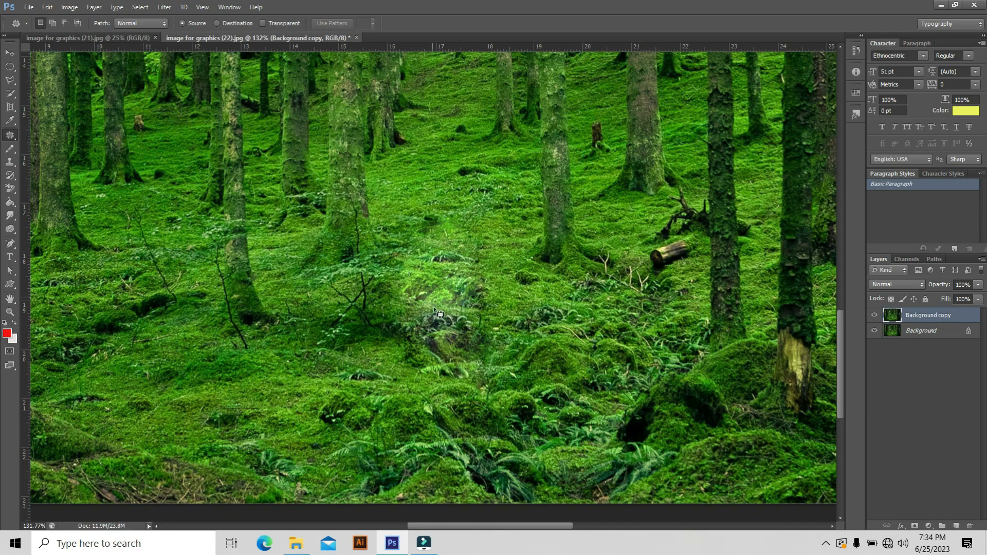
scroll(405, 282, "down", 1)
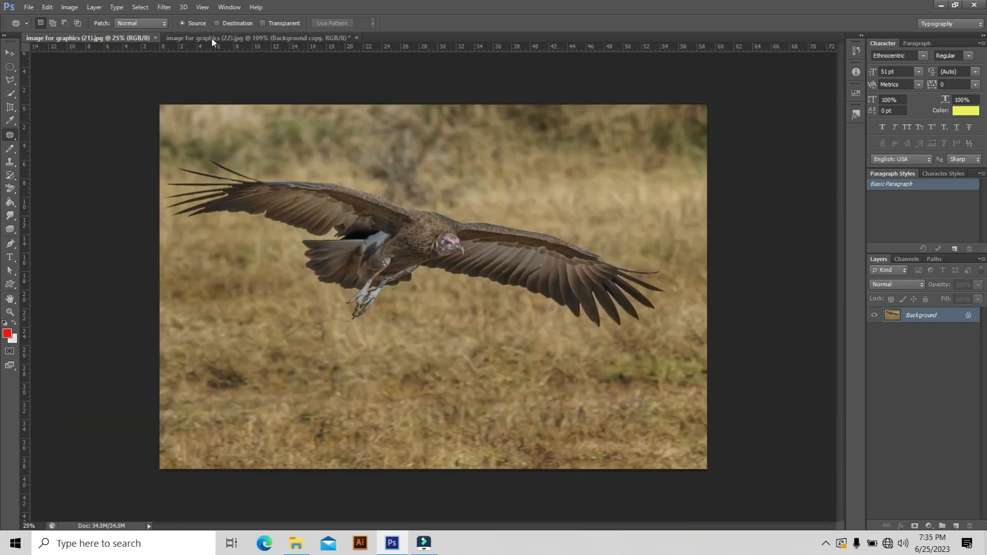
left_click(211, 38)
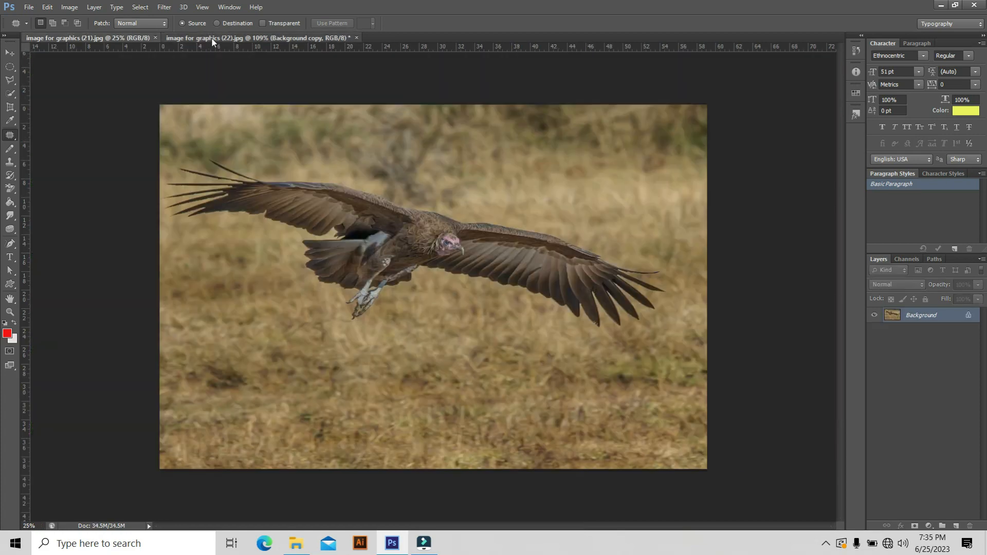
left_click(117, 38)
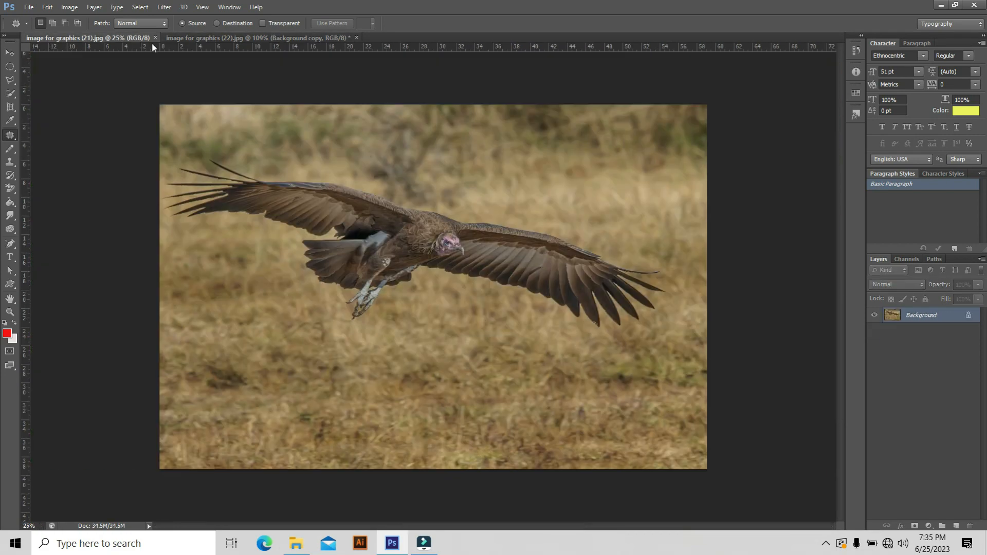
left_click(203, 36)
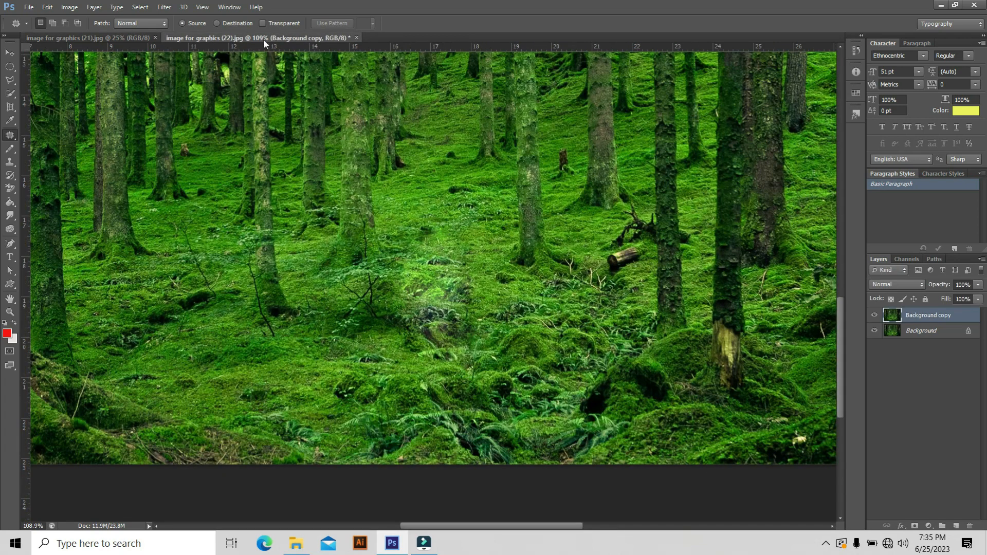
- Close the forest image without saving its changes
left_click(358, 37)
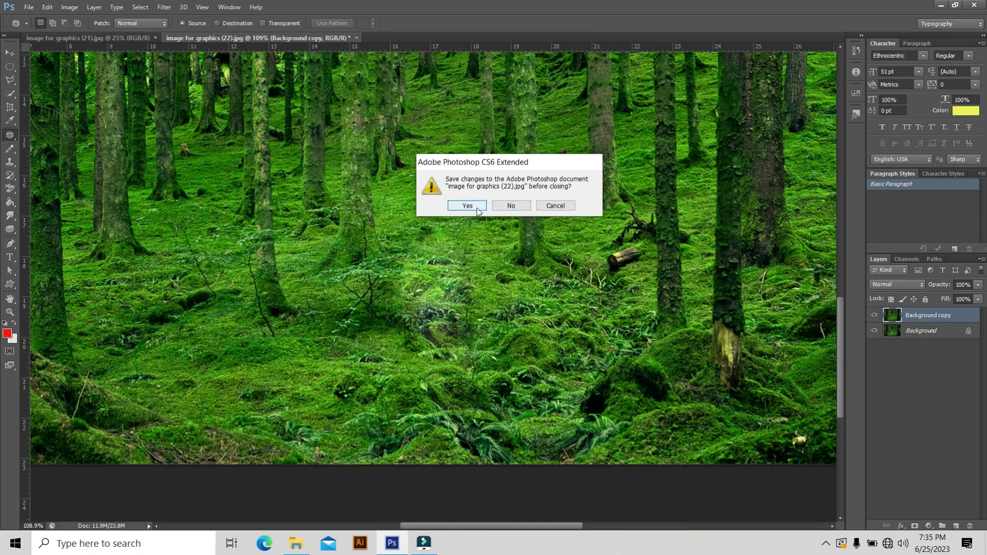
left_click(511, 206)
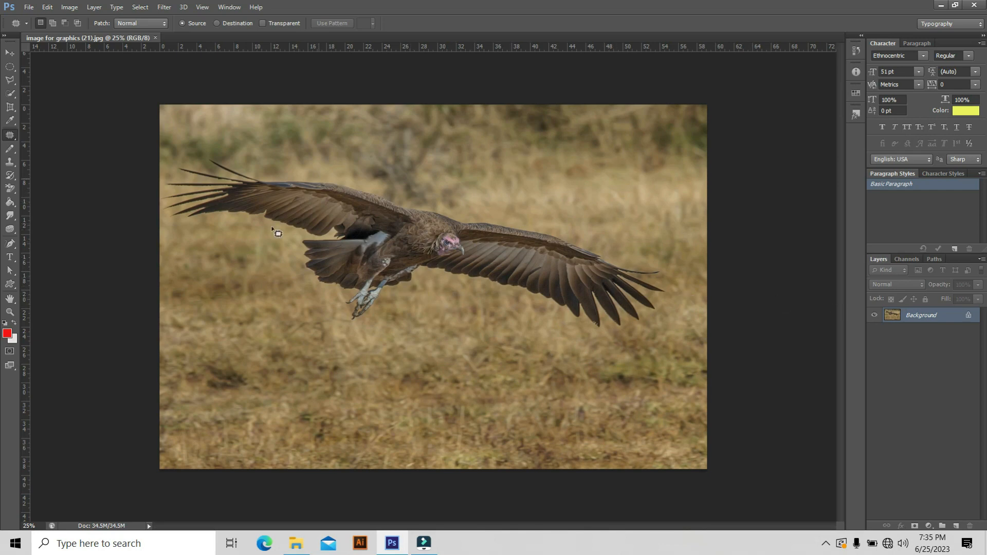
- Duplicate the vulture photo's Background layer as "Background copy"
right_click(935, 317)
left_click(906, 341)
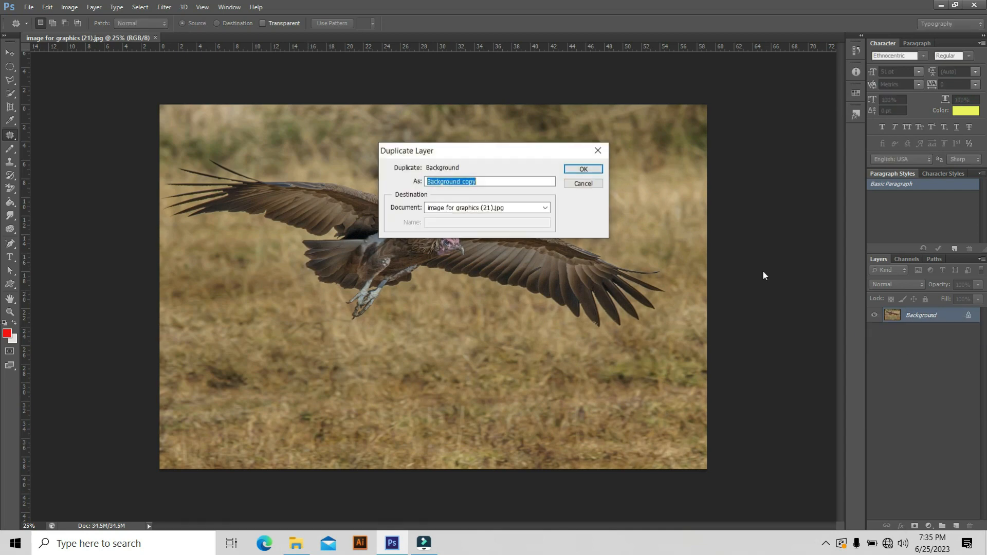
left_click(584, 170)
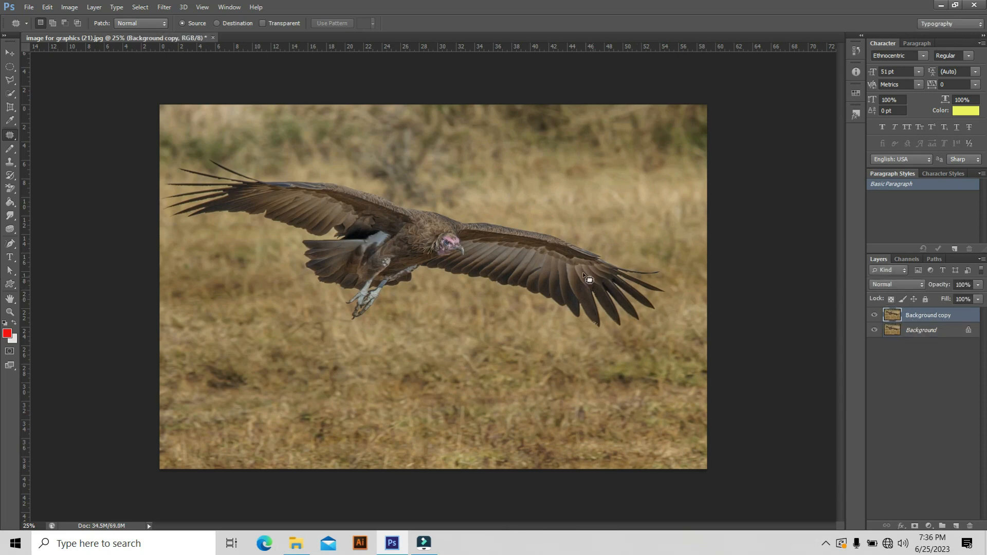
- With the Patch Tool, outline the vulture's right-hand wing, replace it with the dry grass below, and deselect
right_click(8, 139)
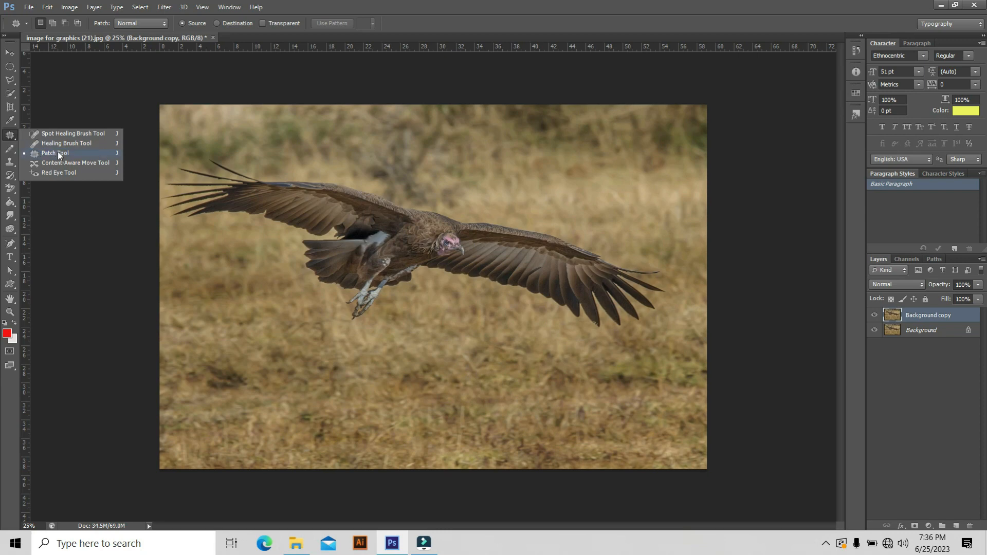
left_click(58, 152)
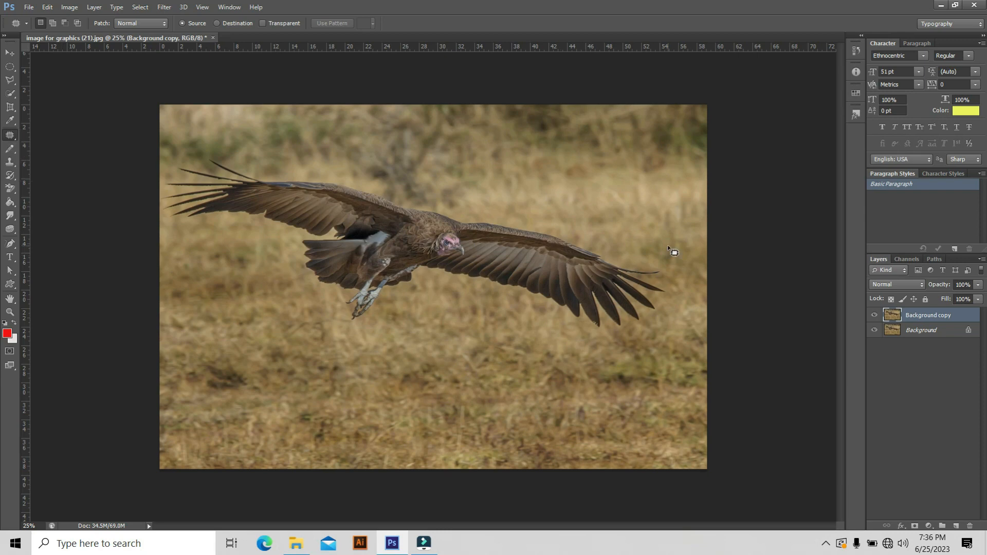
left_click_drag(666, 241, 555, 226)
mouse_move(457, 264)
left_mouse_down()
mouse_move(457, 296)
mouse_move(472, 311)
mouse_move(515, 329)
mouse_move(596, 335)
mouse_move(663, 320)
mouse_move(665, 240)
left_mouse_up()
left_click_drag(540, 269, 504, 387)
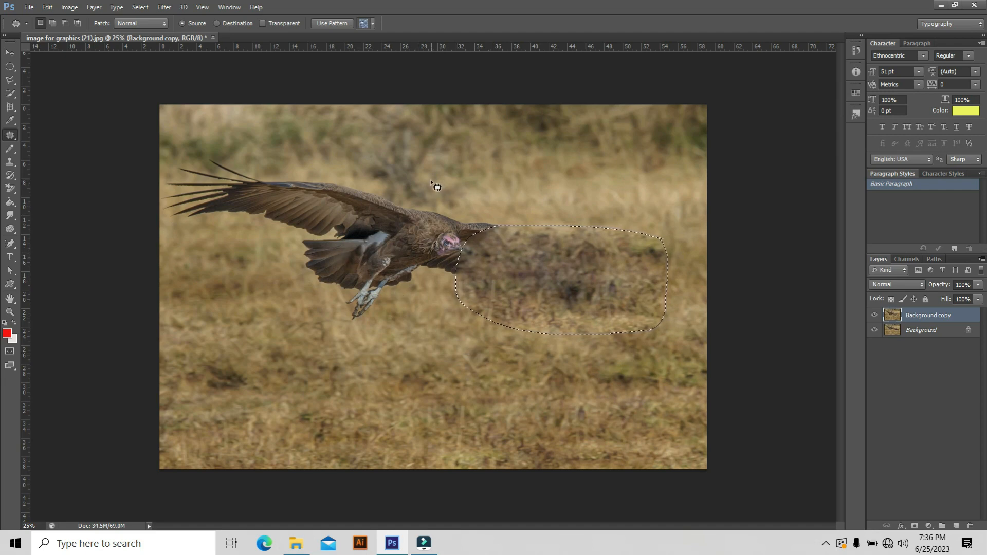
key("ctrl+d")
- Patch over the vulture's body with grass from the lower left, and its remaining wing with grass from the lower right
mouse_move(421, 186)
left_mouse_down()
mouse_move(339, 212)
mouse_move(301, 283)
mouse_move(338, 327)
mouse_move(406, 333)
left_mouse_up()
left_click_drag(458, 198, 422, 186)
mouse_move(402, 231)
left_mouse_down()
mouse_move(393, 306)
mouse_move(366, 354)
mouse_move(378, 380)
mouse_move(413, 372)
mouse_move(291, 362)
left_mouse_up()
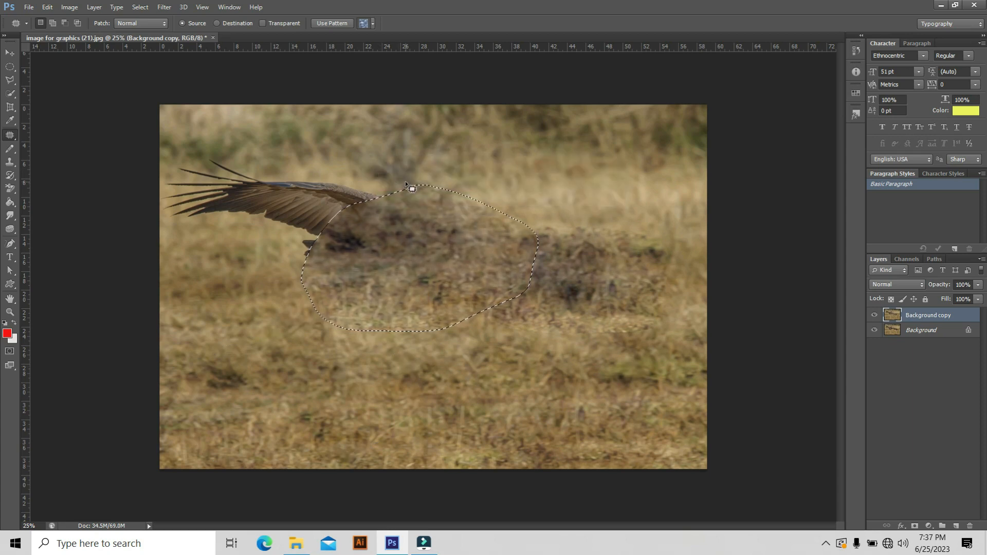
mouse_move(405, 181)
left_mouse_down()
mouse_move(179, 151)
mouse_move(155, 165)
mouse_move(152, 216)
mouse_move(196, 264)
mouse_move(267, 284)
mouse_move(452, 270)
left_mouse_up()
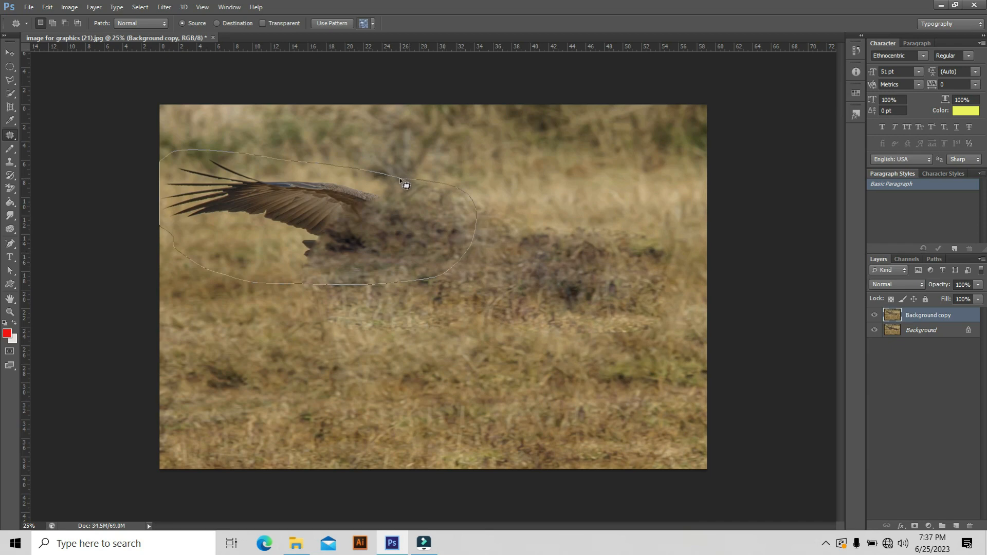
left_click_drag(308, 221, 525, 351)
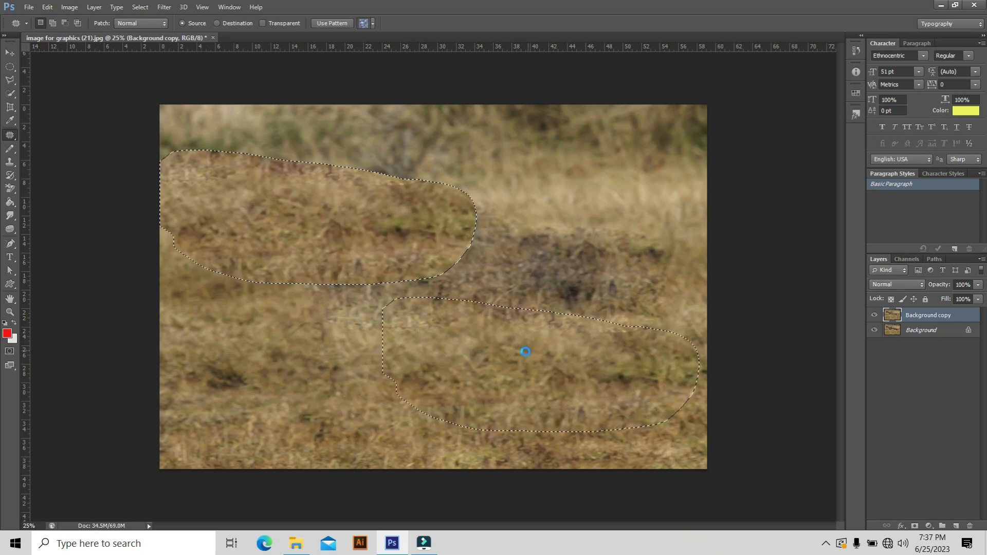